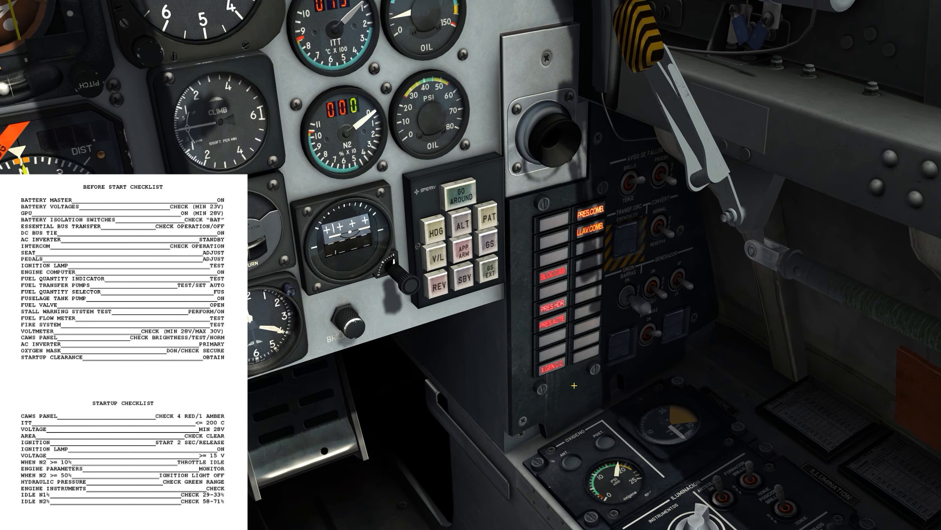
scroll(537, 245, down, 5)
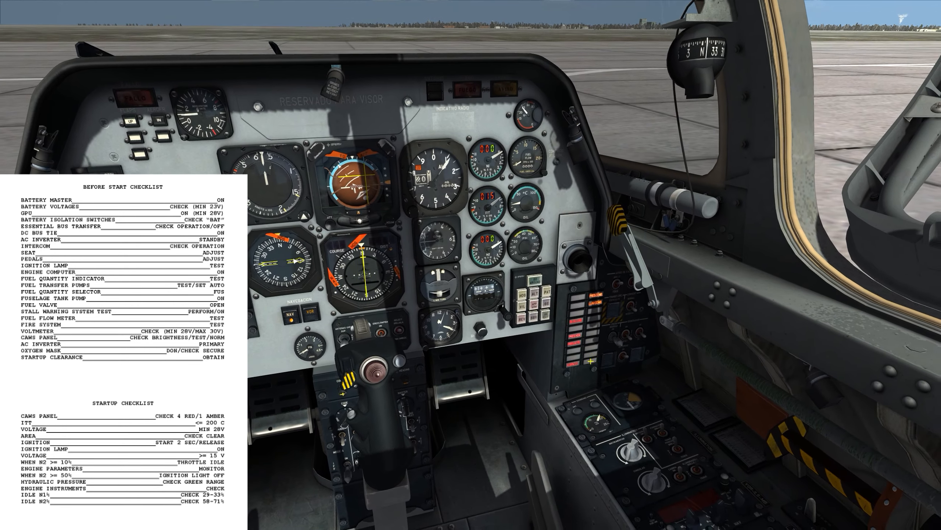
scroll(532, 250, up, 5)
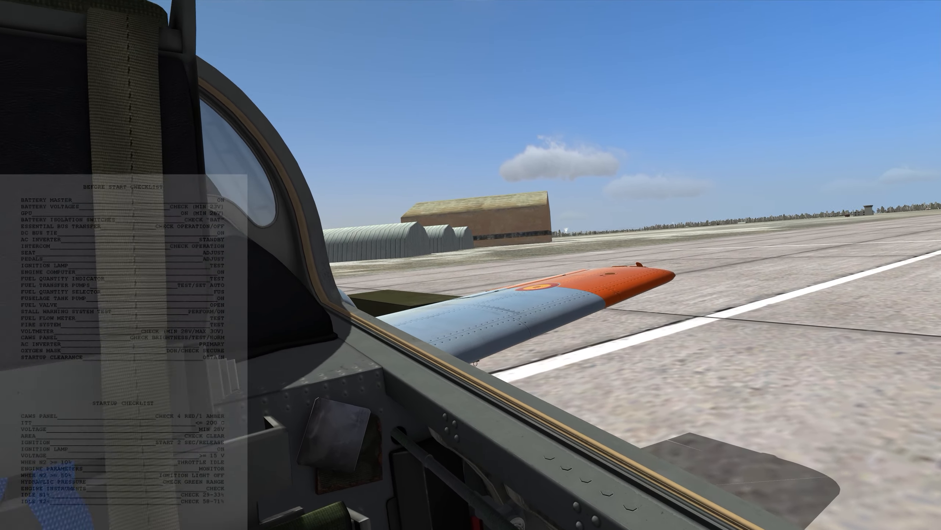
Step: Check the jet from the external view and return to the cockpit
key(F2)
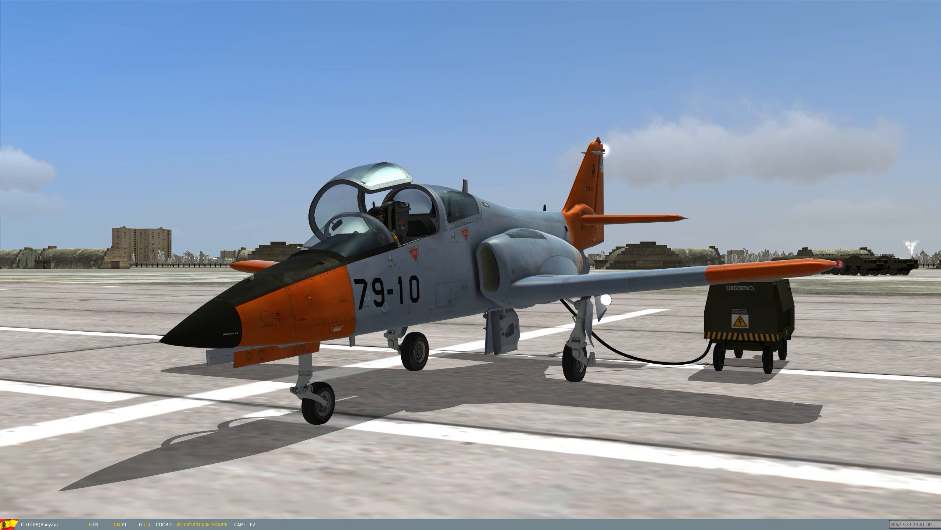
key(F1)
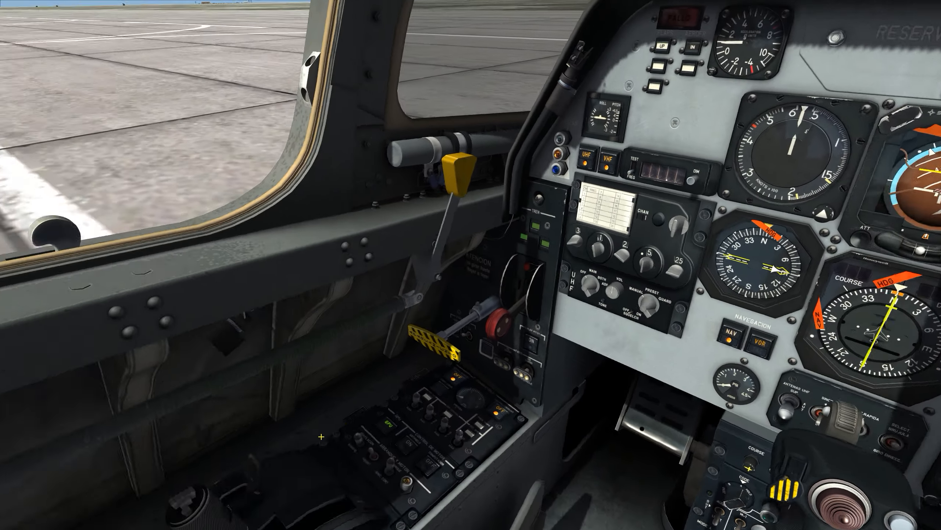
key(F2)
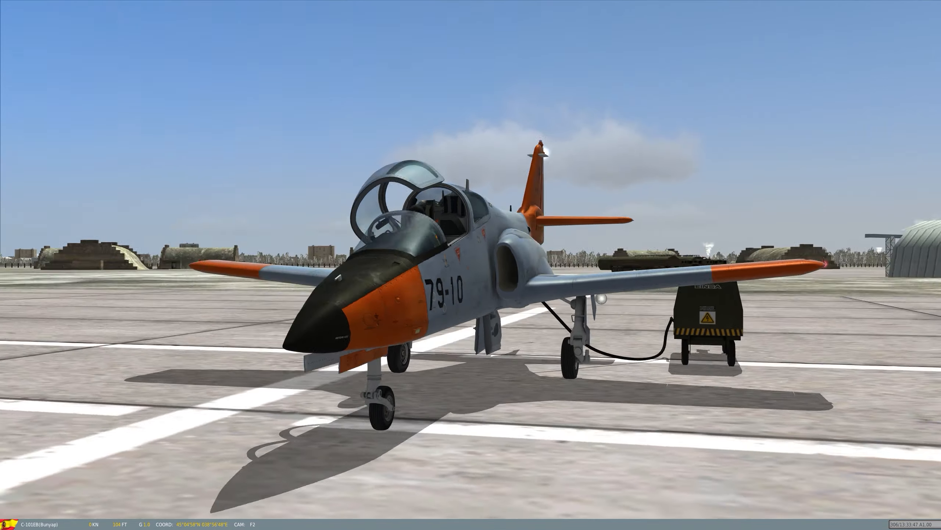
key(F1)
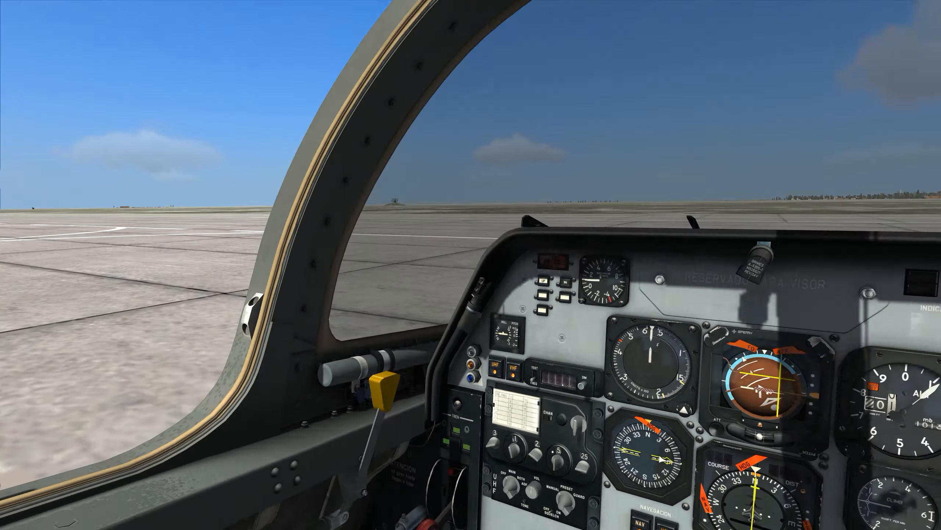
key(F2)
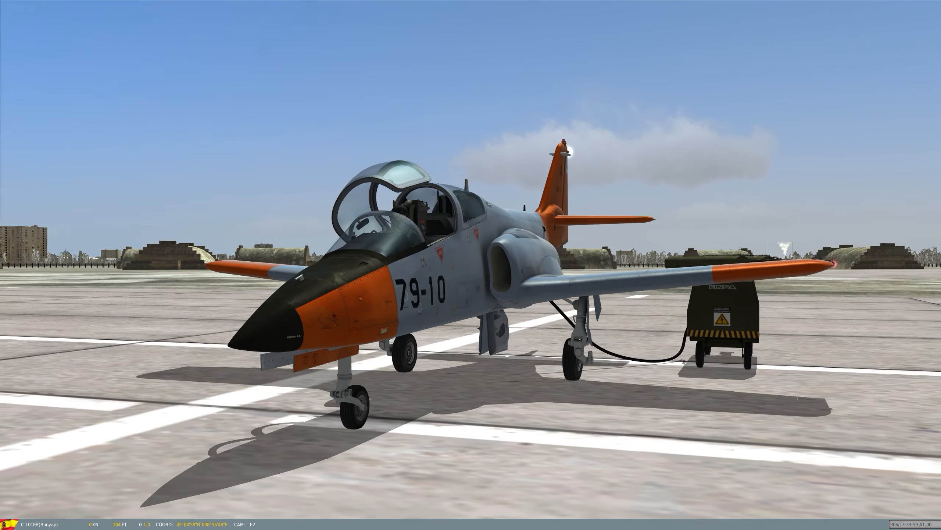
key(F1)
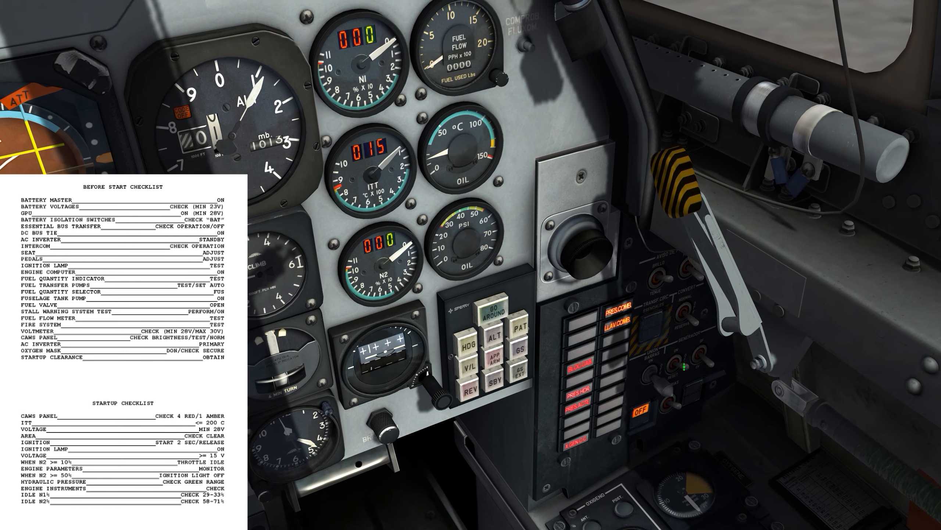
Step: Switch the right-console electrical power OFF so the engine readouts and warning lights go dark
click(697, 397)
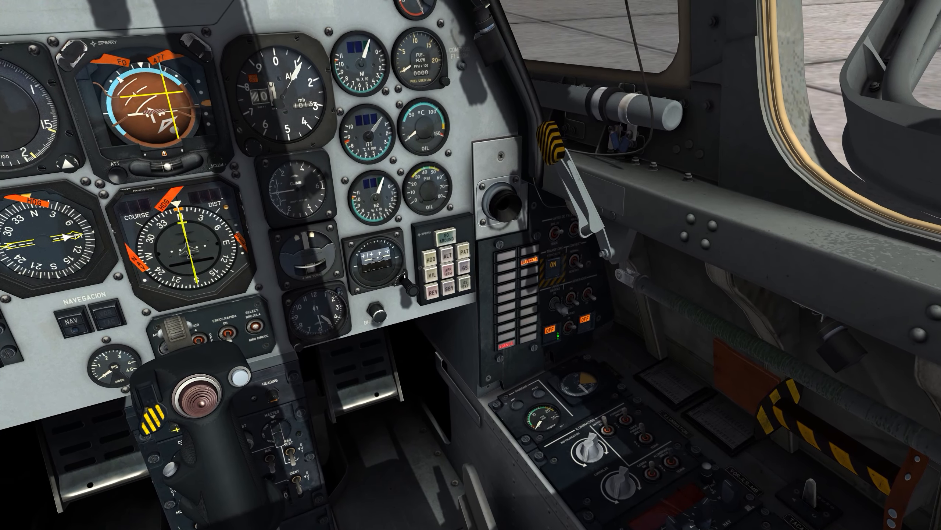
key(KP_5)
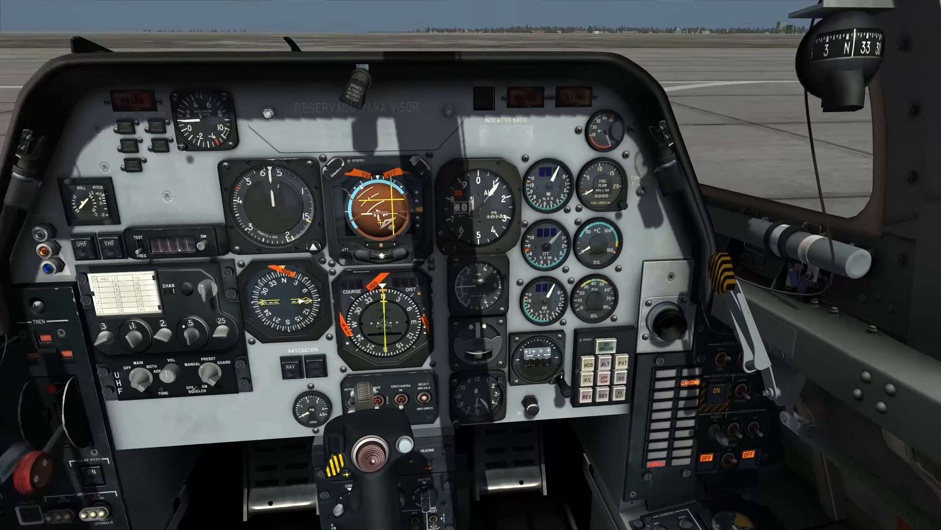
key(KP_6)
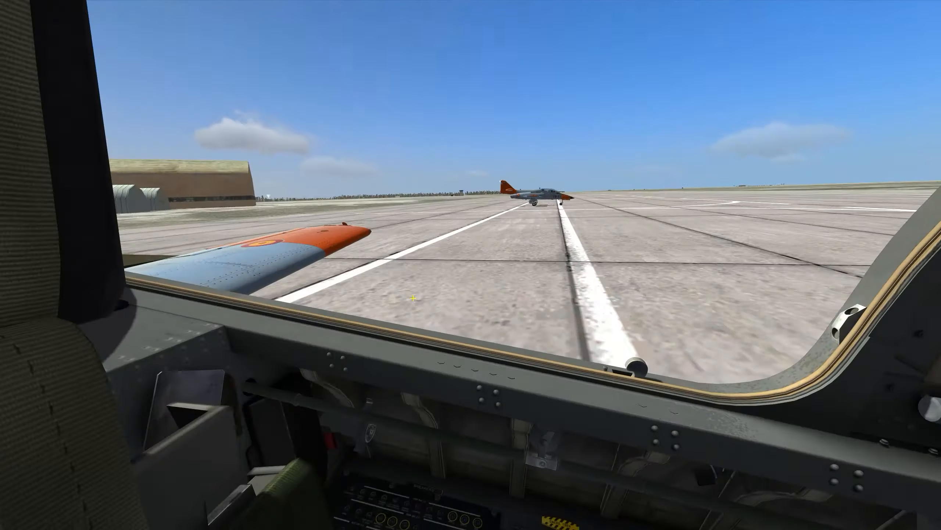
key(KP_5)
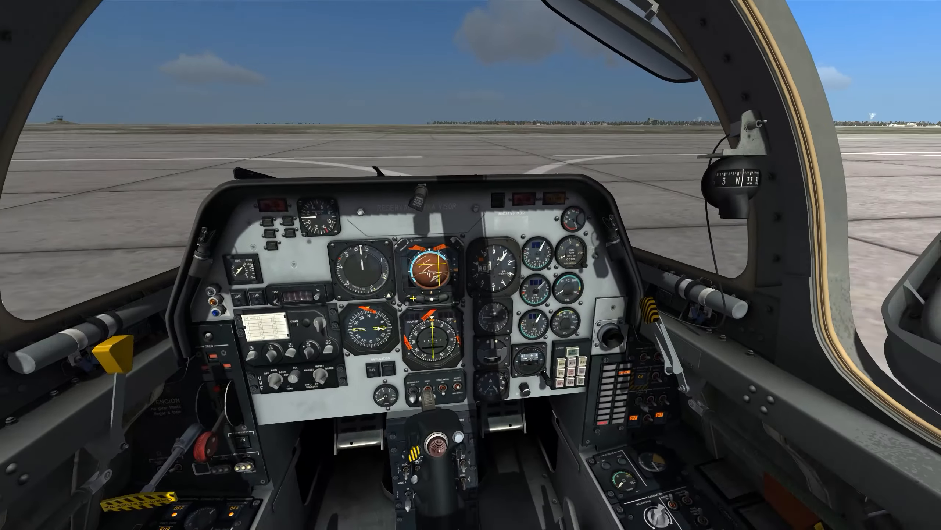
key(KP_2)
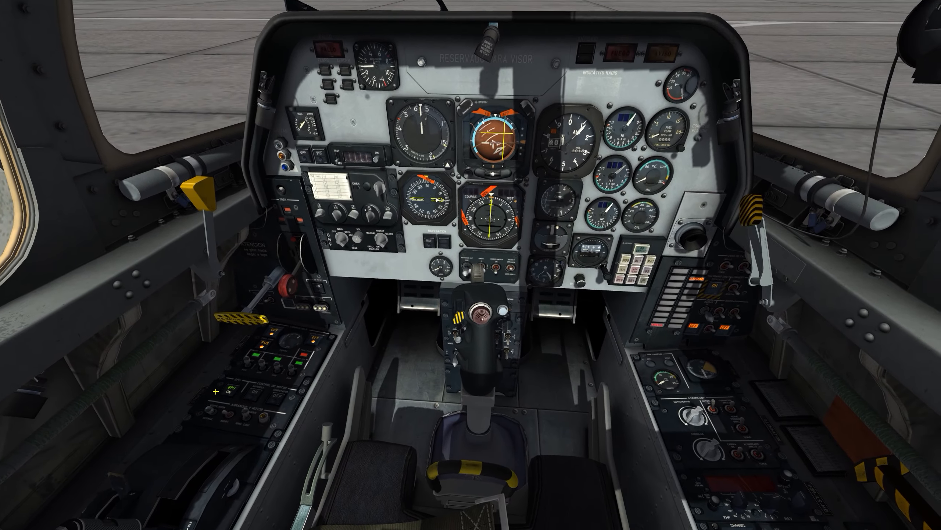
key(KP_6)
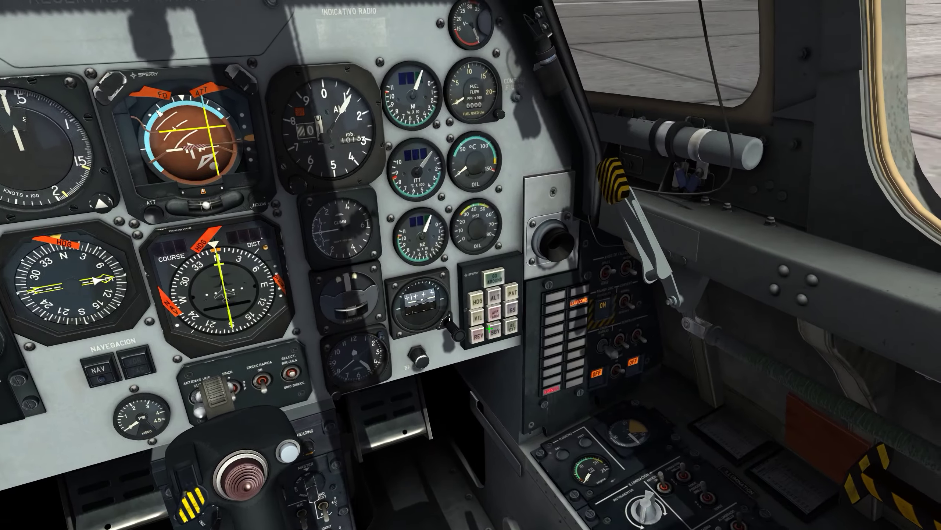
scroll(486, 328, up, 3)
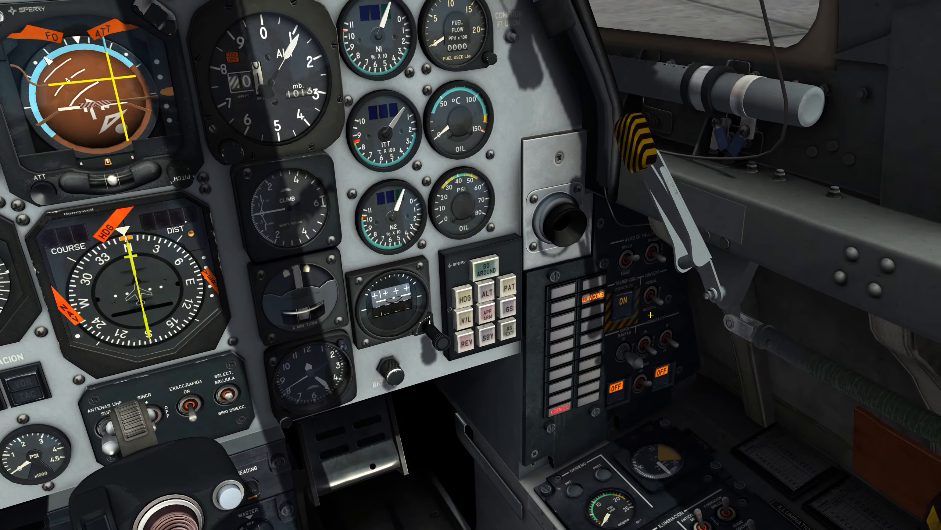
key(shift+k)
scroll(368, 144, down, 5)
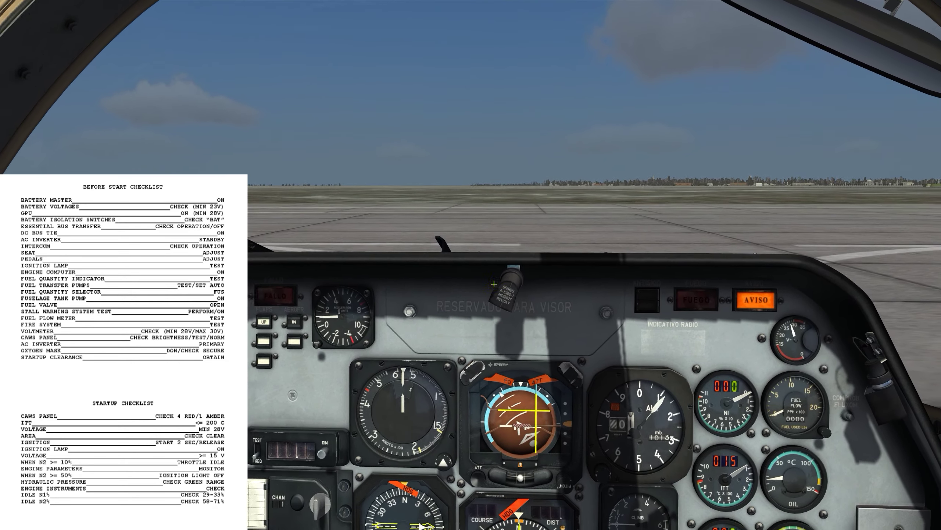
scroll(692, 286, down, 2)
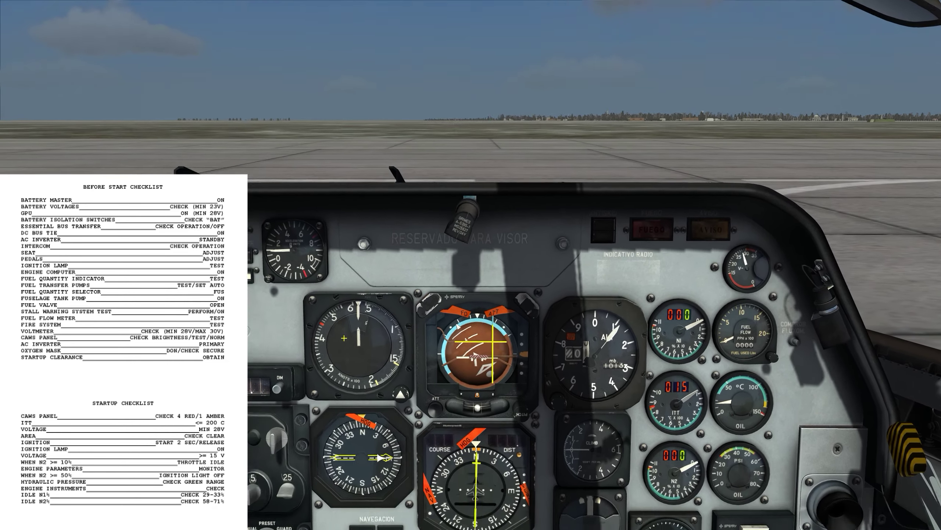
drag(515, 294, 662, 147)
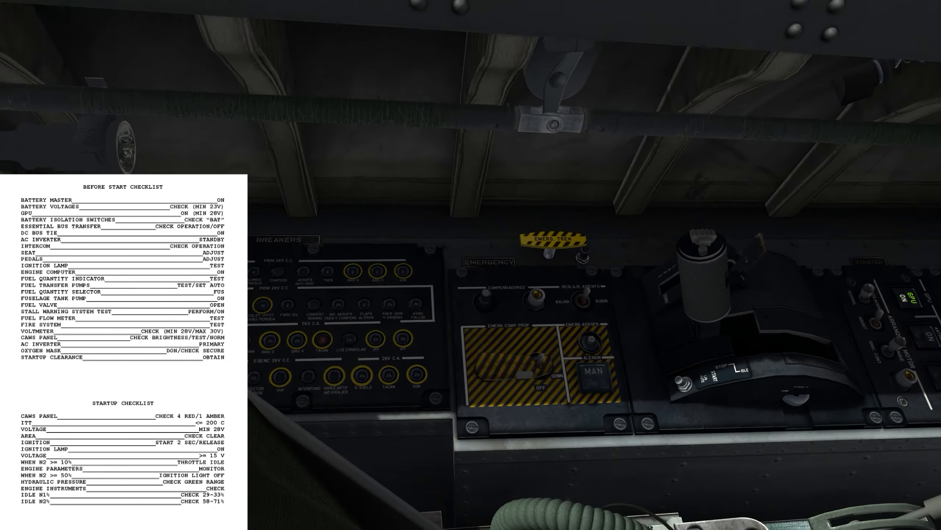
drag(516, 294, 295, 368)
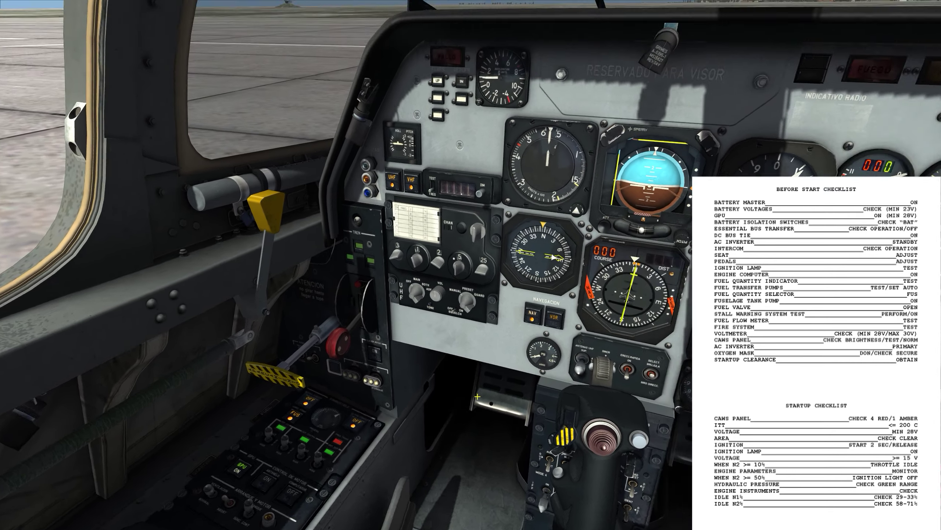
drag(478, 397, 389, 410)
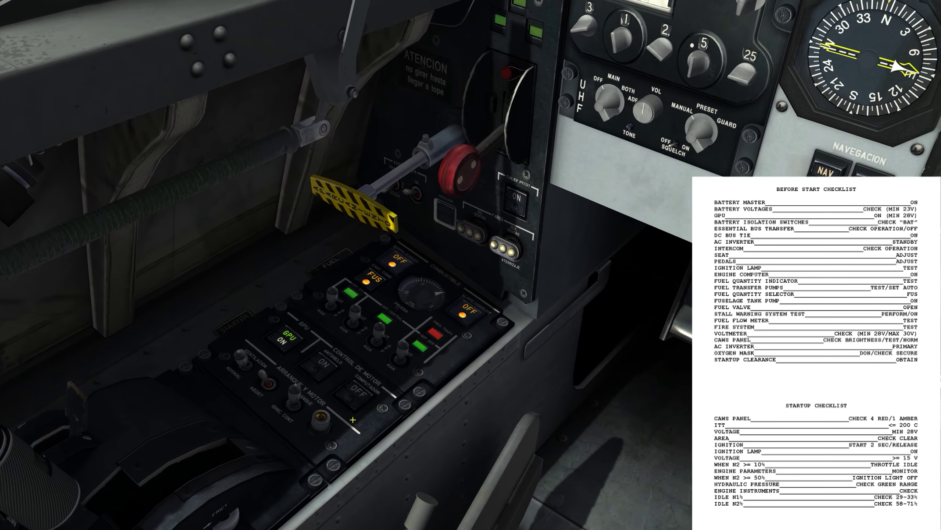
mouse_move(382, 421)
mouse_down()
mouse_move(506, 411)
mouse_move(421, 364)
mouse_up()
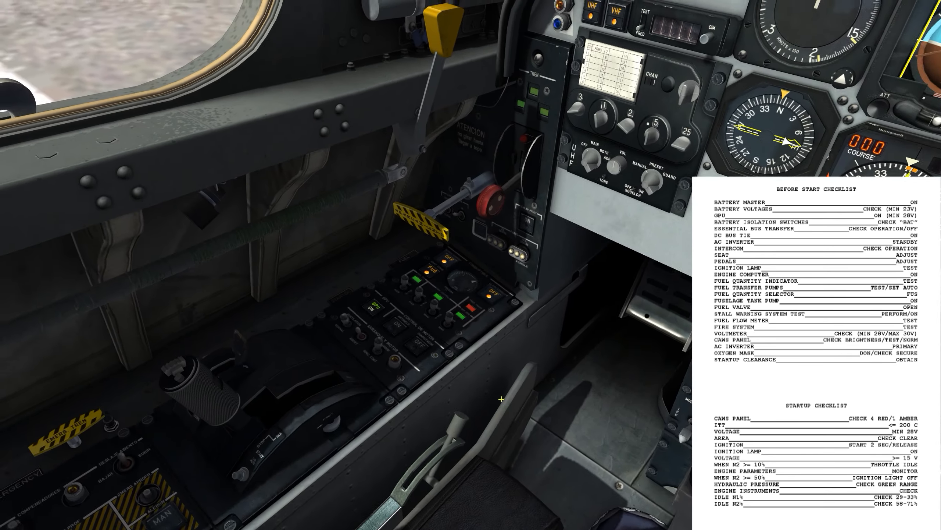
scroll(421, 364, up, 1)
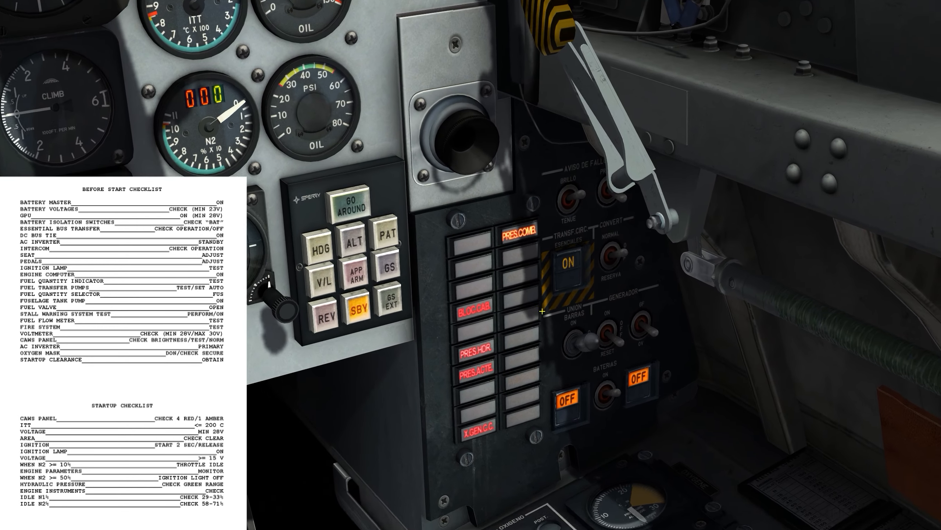
scroll(555, 327, up, 3)
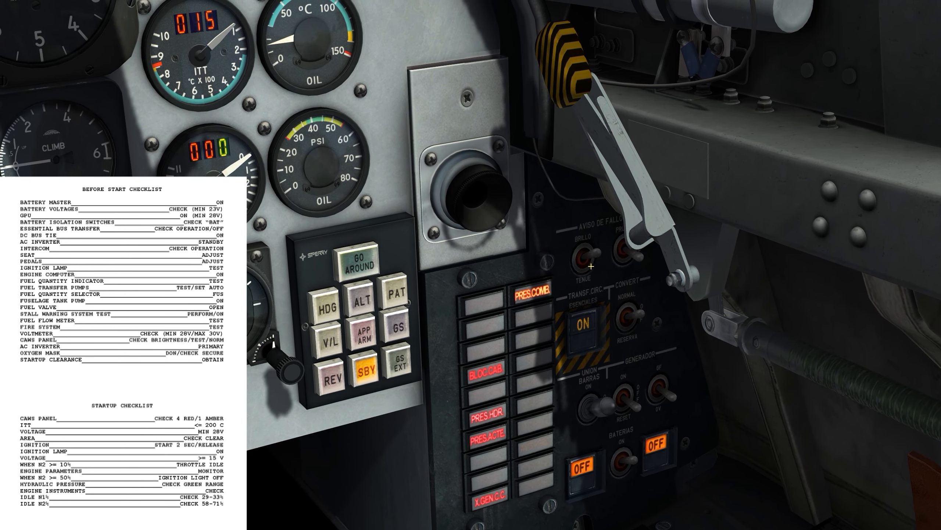
scroll(610, 274, up, 3)
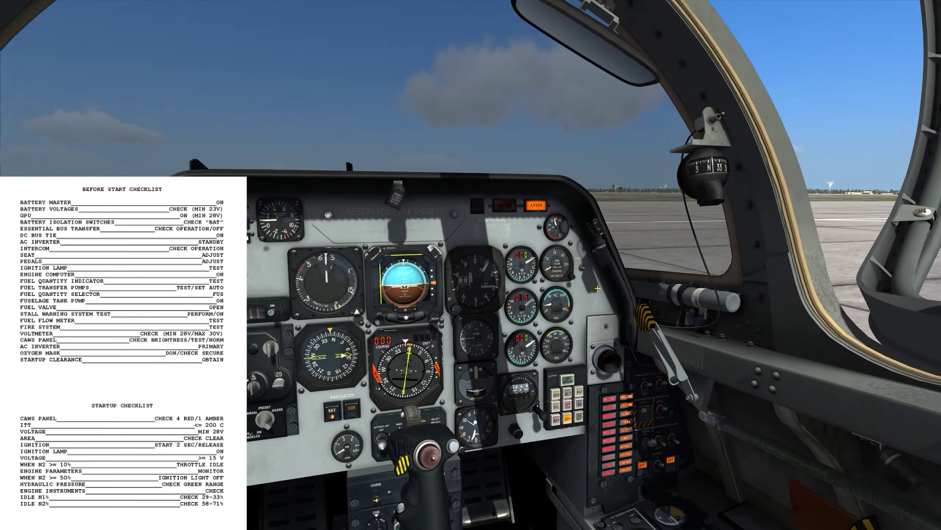
drag(598, 280, 584, 334)
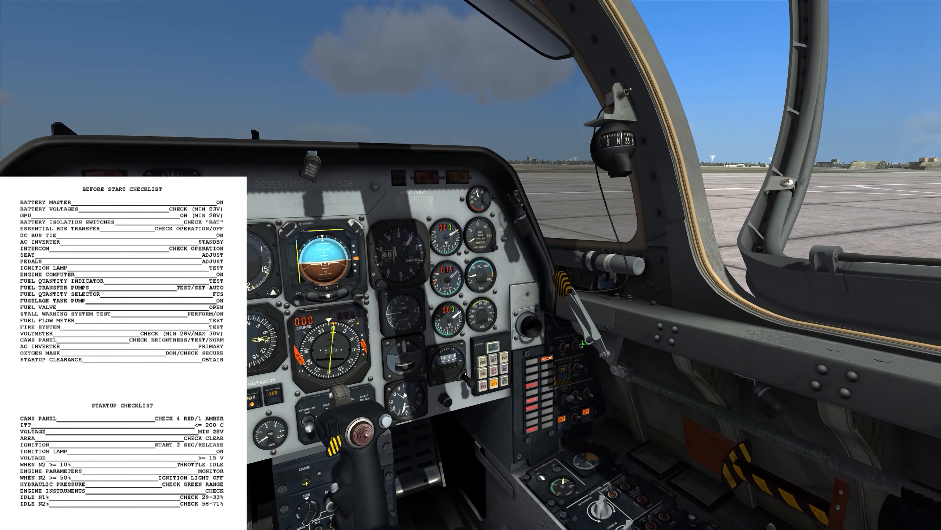
scroll(550, 371, up, 5)
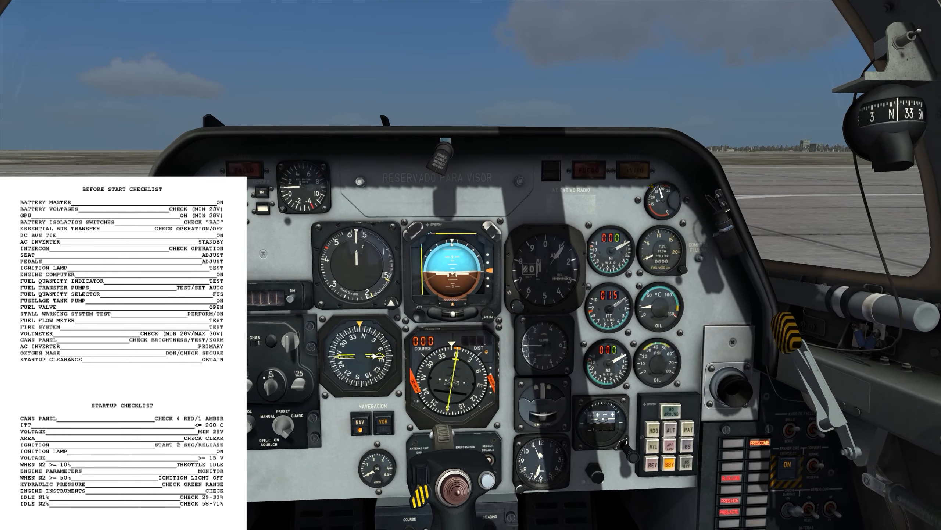
drag(464, 127, 634, 202)
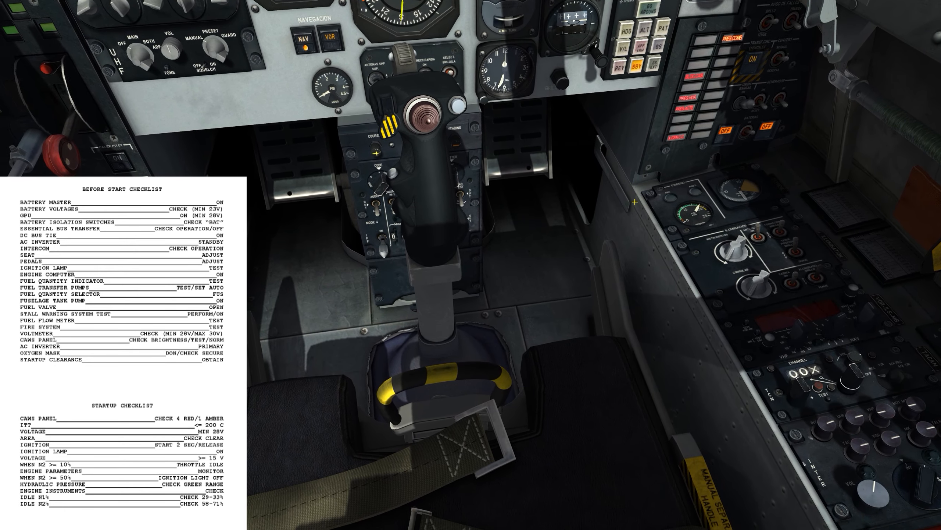
drag(634, 202, 634, 201)
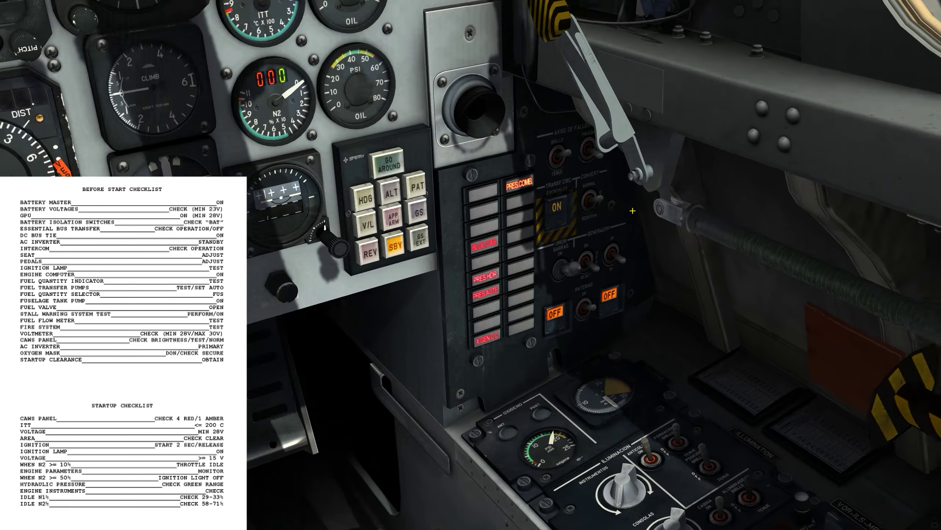
scroll(581, 267, up, 5)
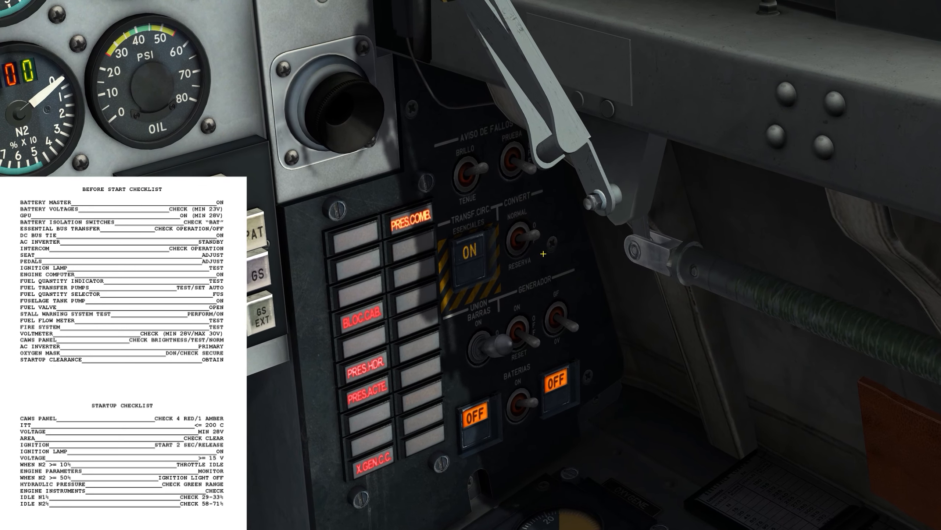
drag(582, 267, 582, 267)
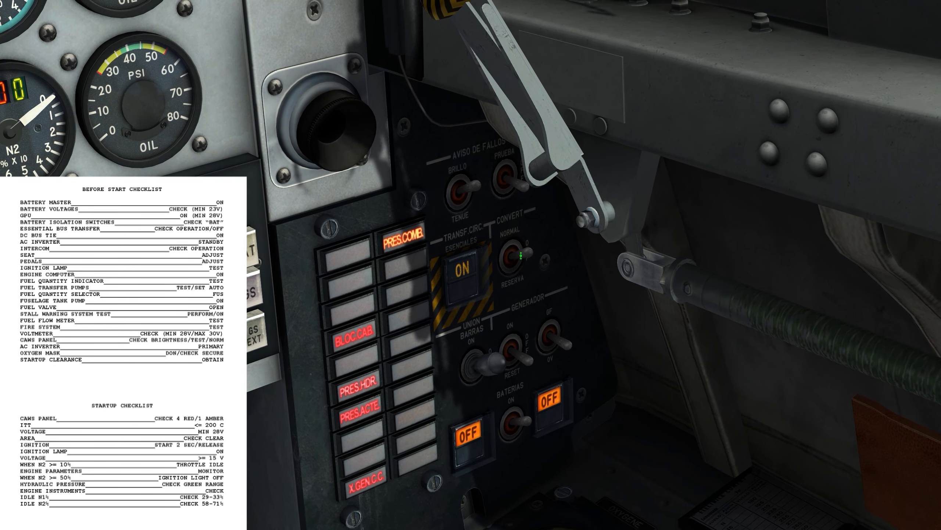
mouse_move(523, 253)
mouse_down()
mouse_move(546, 258)
mouse_move(588, 246)
mouse_up()
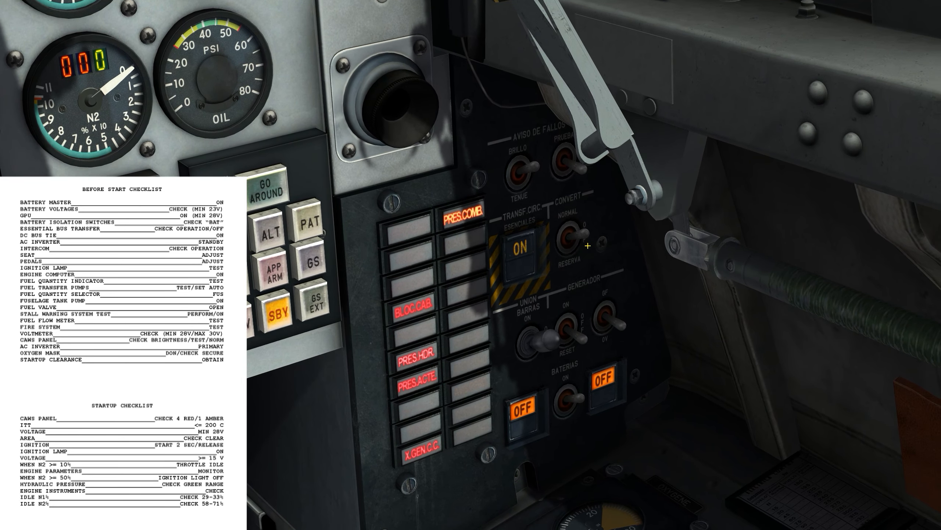
drag(588, 246, 589, 245)
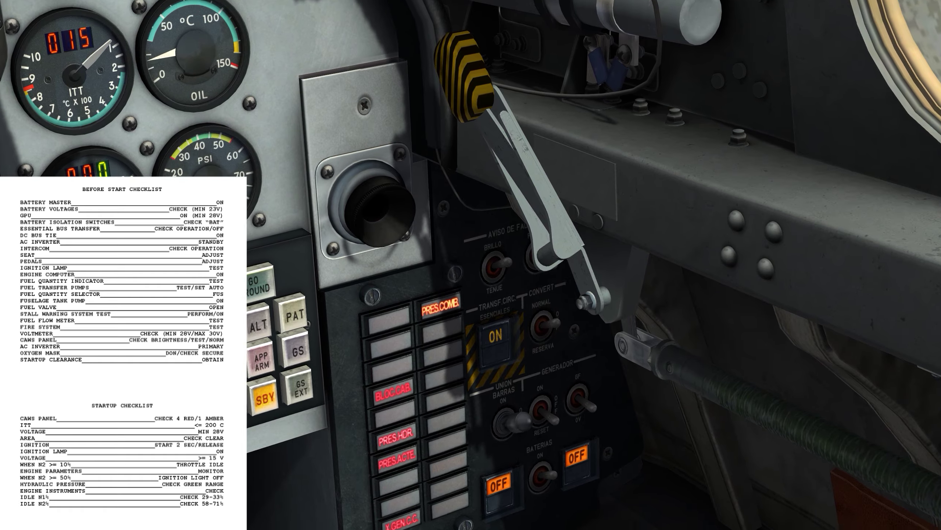
drag(588, 245, 514, 245)
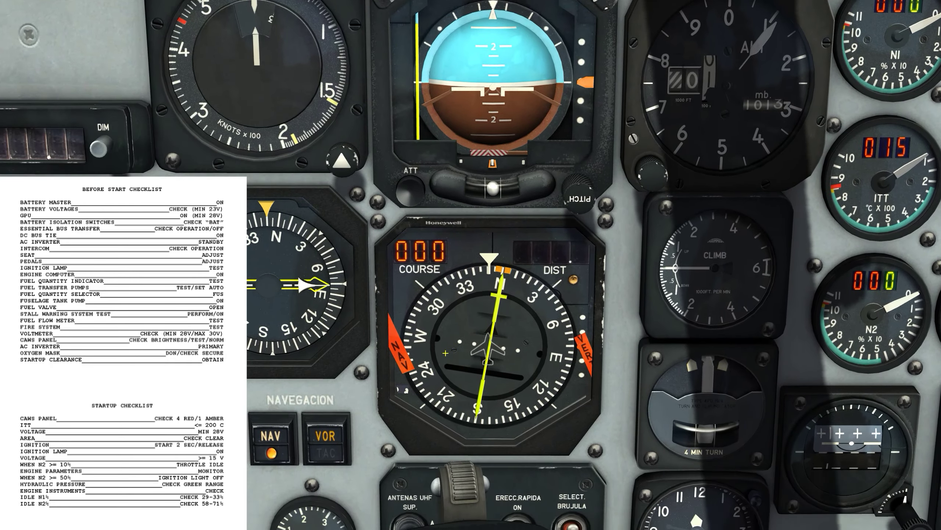
scroll(446, 354, down, 5)
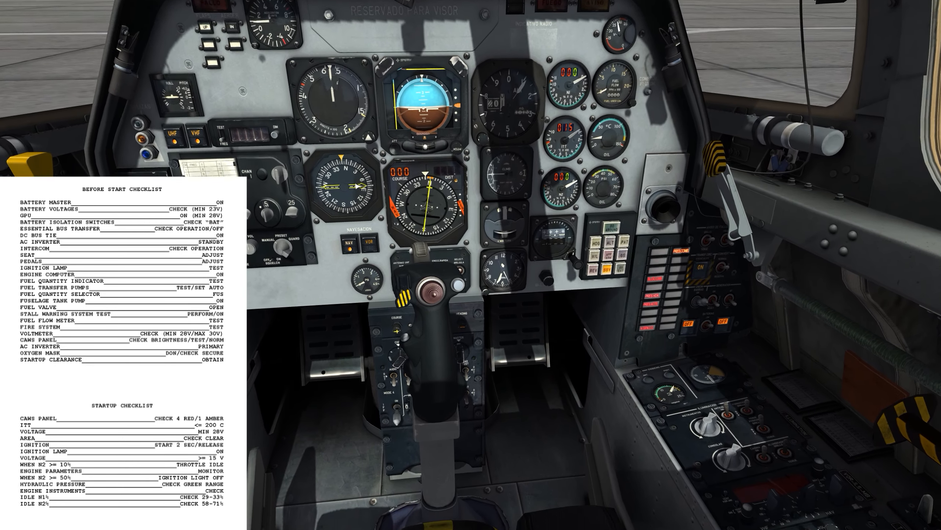
scroll(521, 367, up, 3)
drag(520, 366, 442, 345)
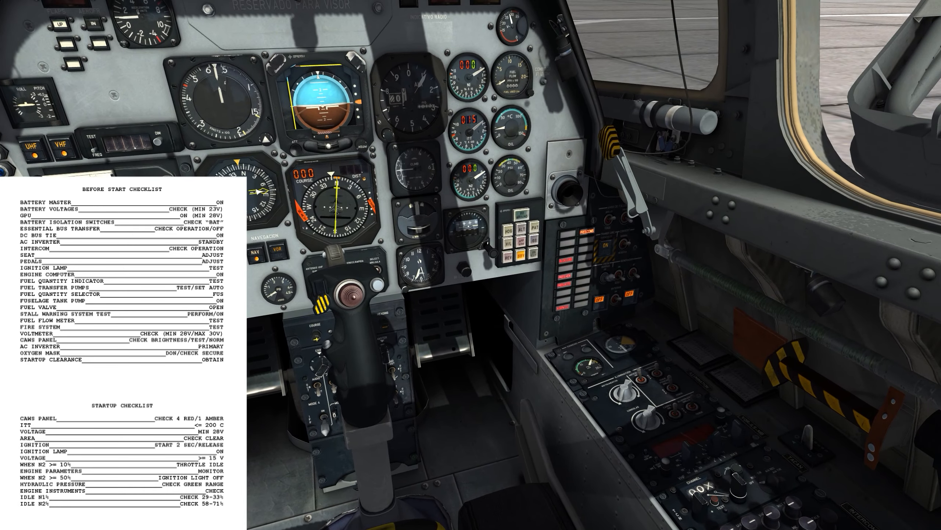